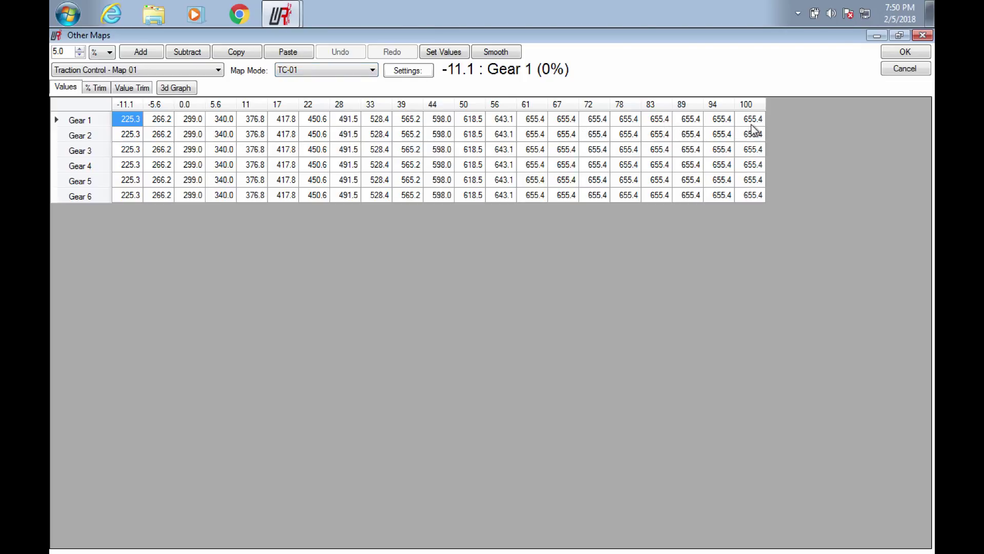
Switch the Traction Control Map 01 view from TC-01 to the TC-10 mode
left_click(373, 70)
left_click(313, 173)
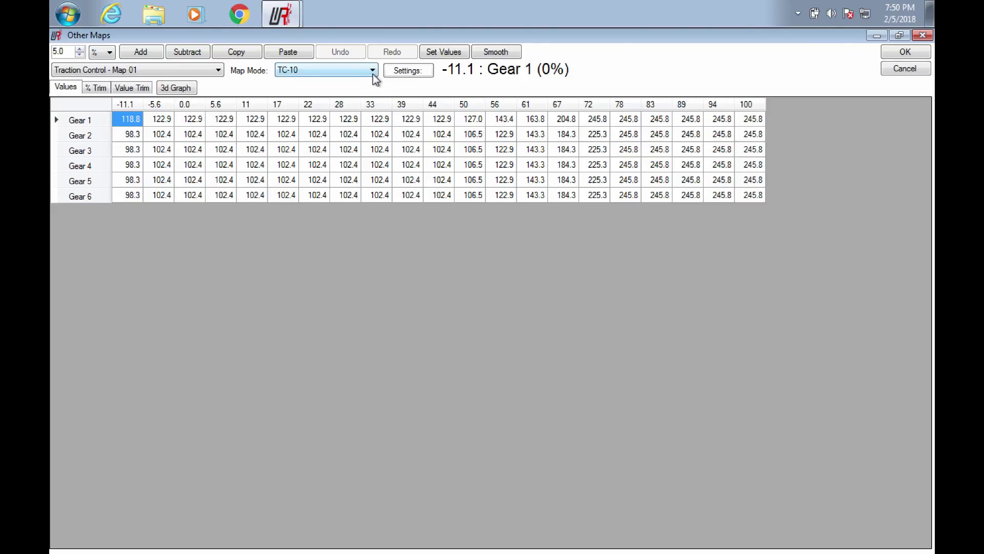
Display Traction Control Map 02 with its TC-Off to TC-10 values table
left_click(219, 70)
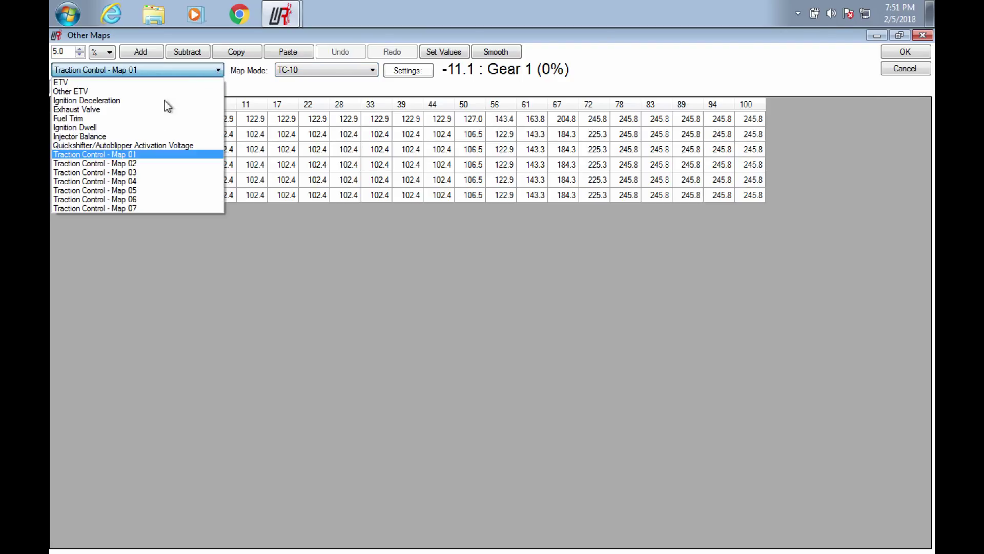
left_click(144, 163)
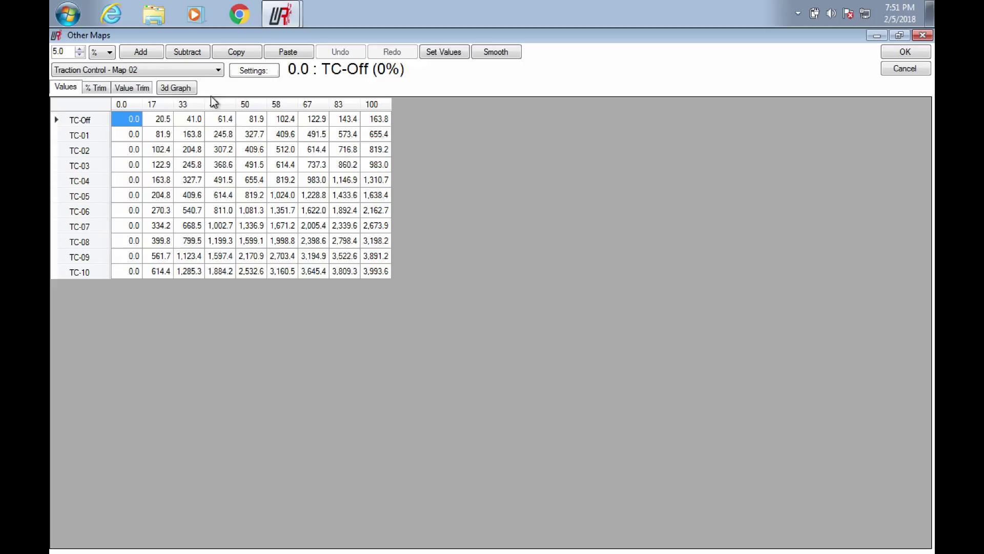
View Traction Control Map 03, then switch the display to Traction Control Map 05
left_click(219, 73)
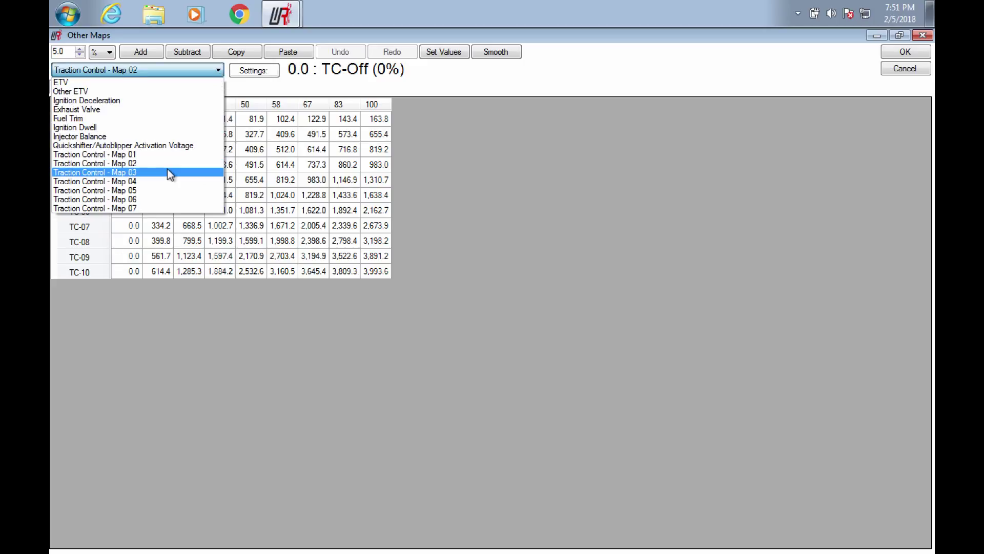
left_click(167, 171)
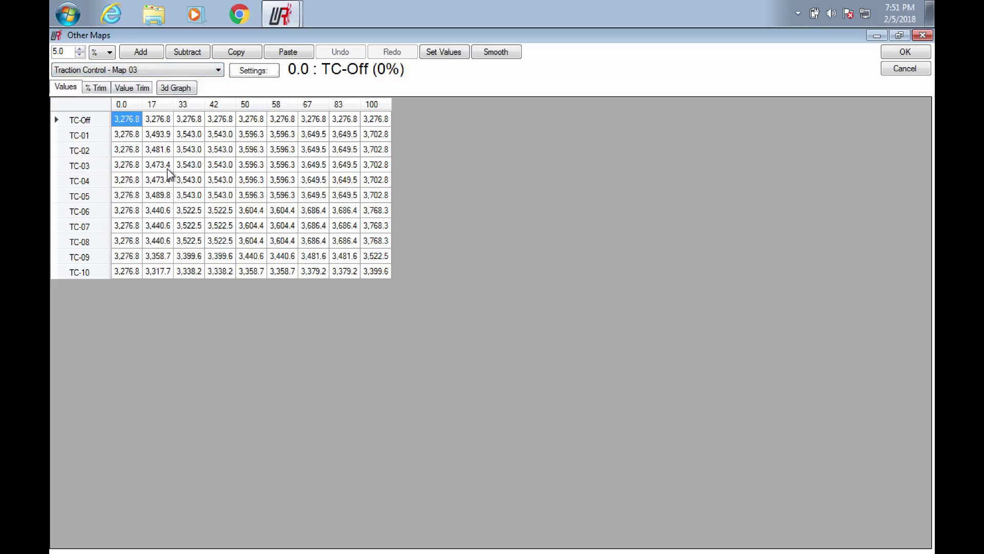
left_click(219, 72)
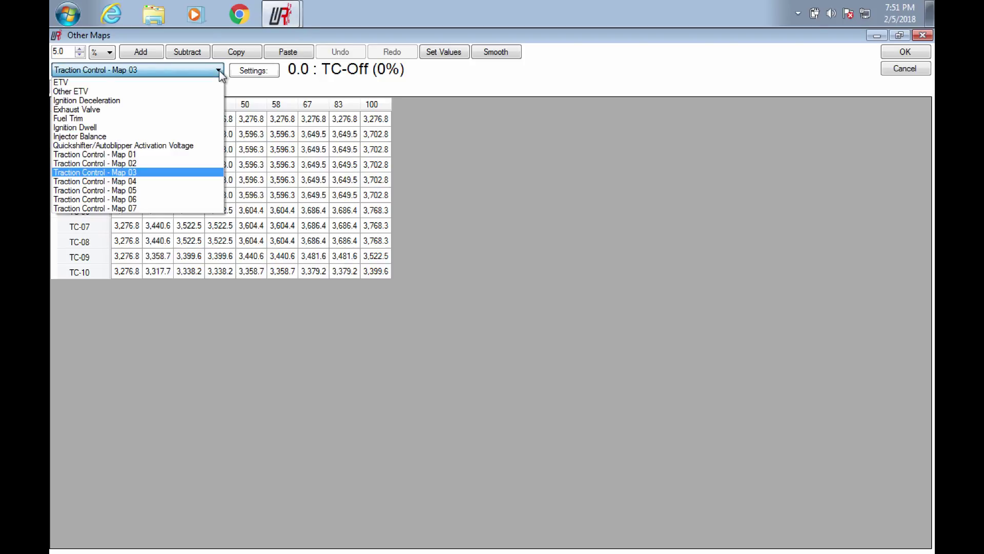
left_click(173, 191)
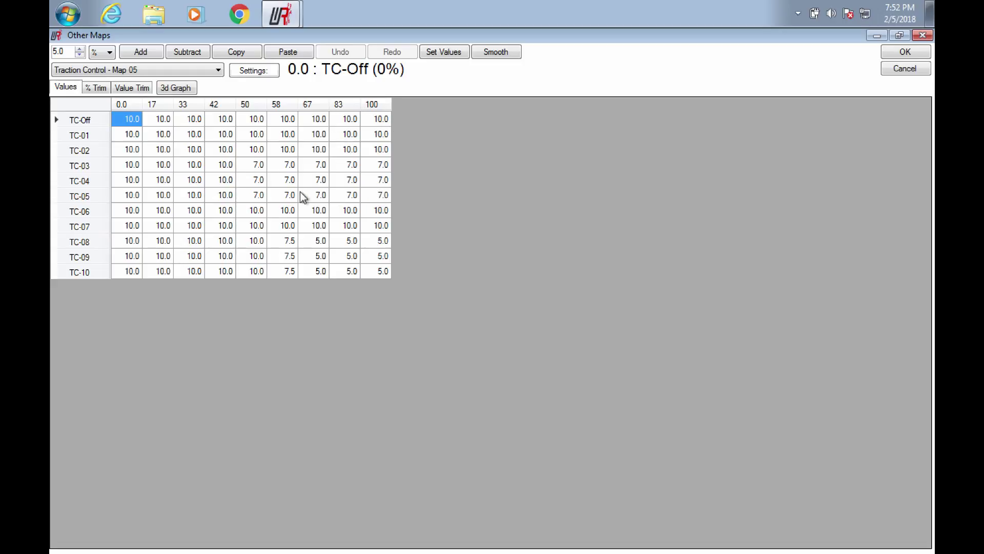
View Traction Control Map 06, then switch to Map 07's single-row per-gear table
left_click(219, 72)
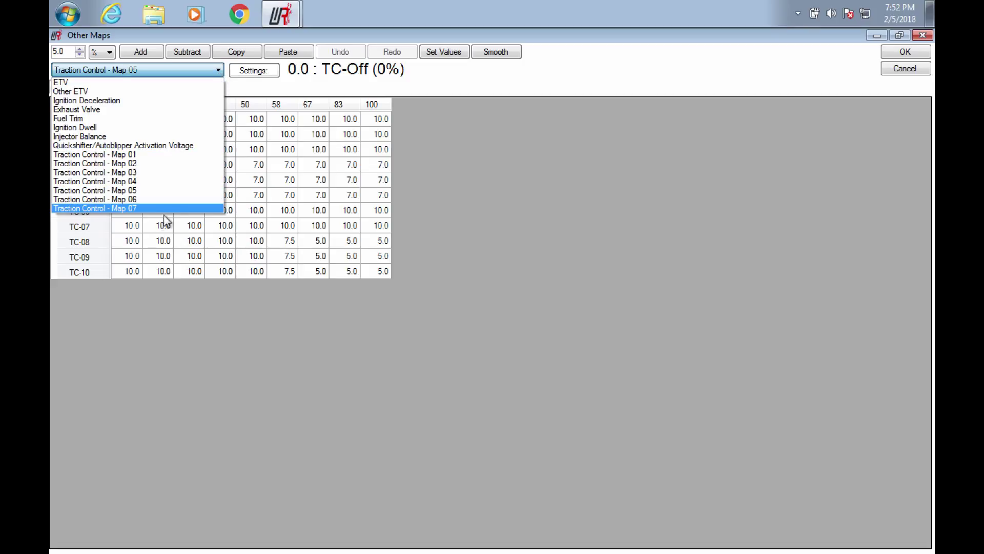
left_click(170, 198)
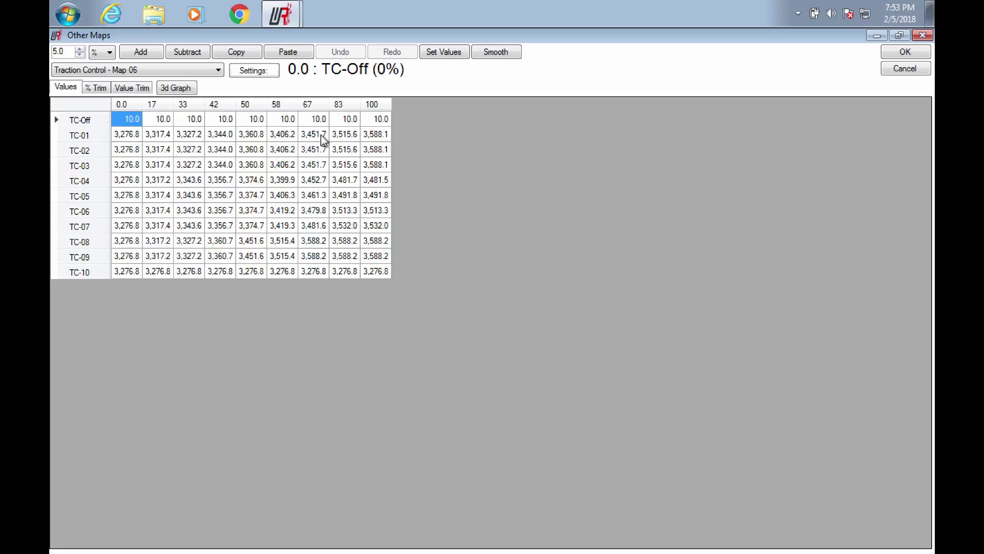
left_click(219, 71)
left_click(141, 209)
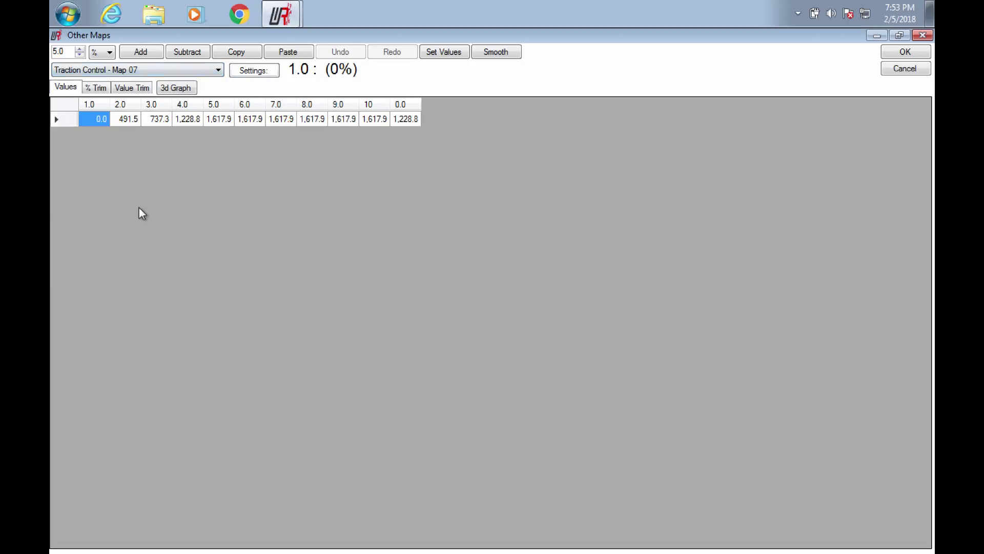